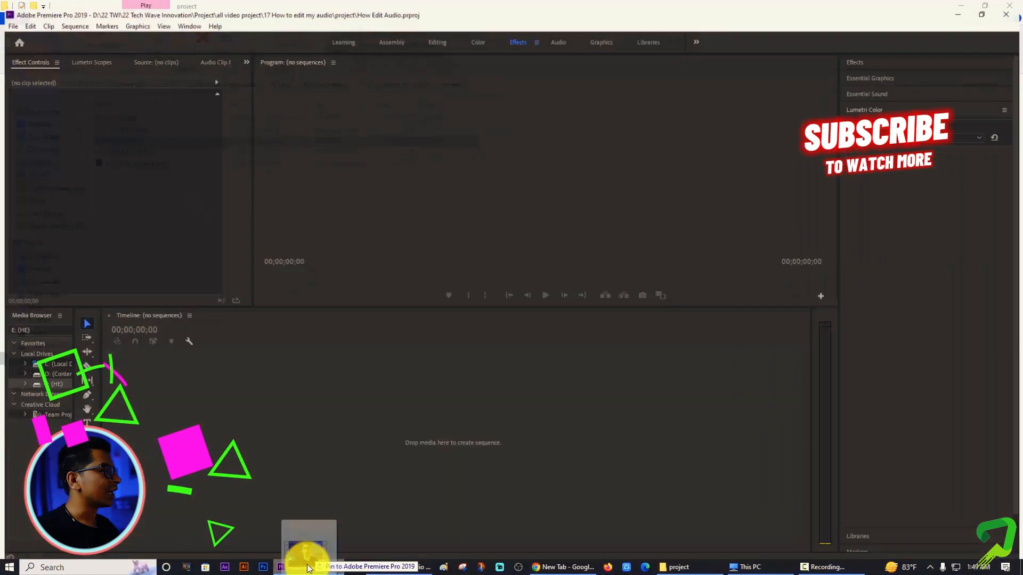
Enlarge the audio tracks of the C1814 sequence to show the clip's waveform in detail
left_click(261, 335)
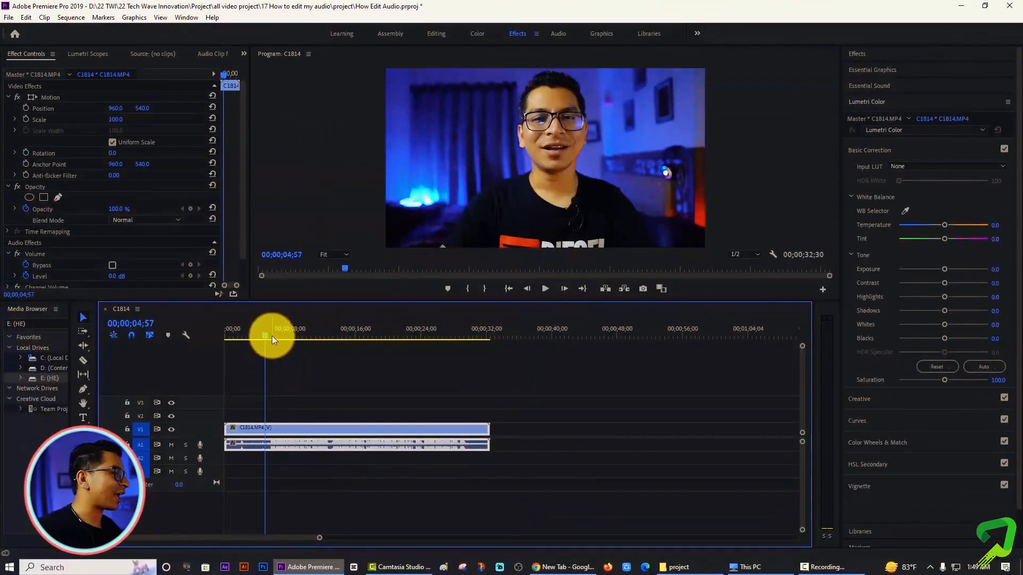
left_click_drag(319, 536, 275, 536)
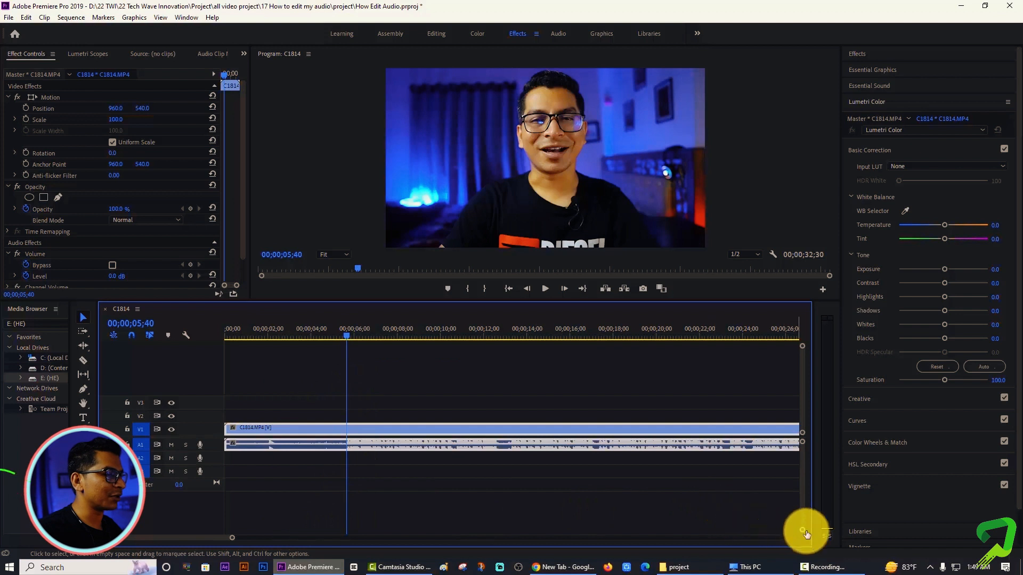
left_click_drag(801, 531, 801, 526)
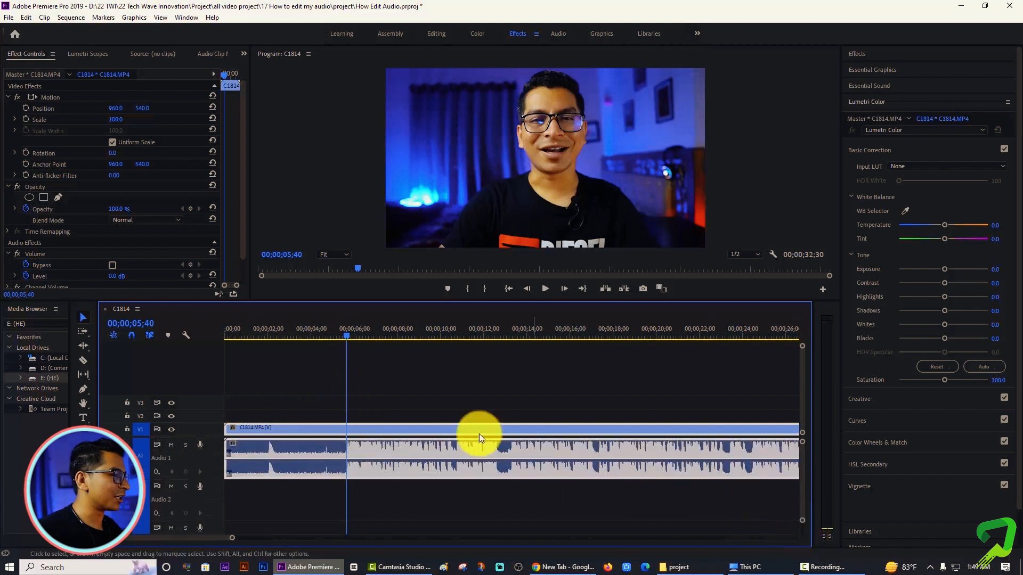
Play back the C1814 sequence from about 5 seconds to check the original voice recording
key("space")
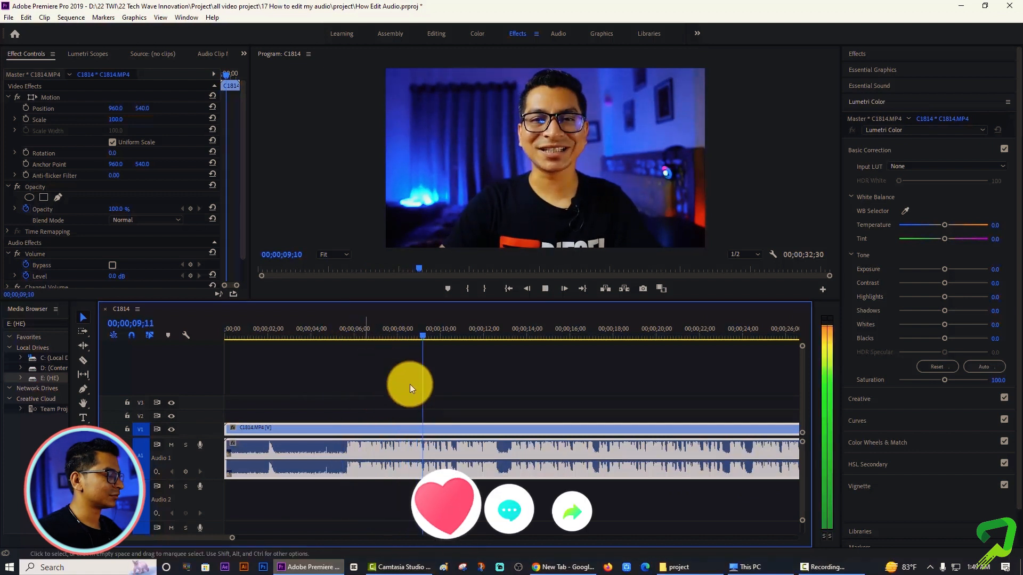
left_click_drag(232, 538, 279, 538)
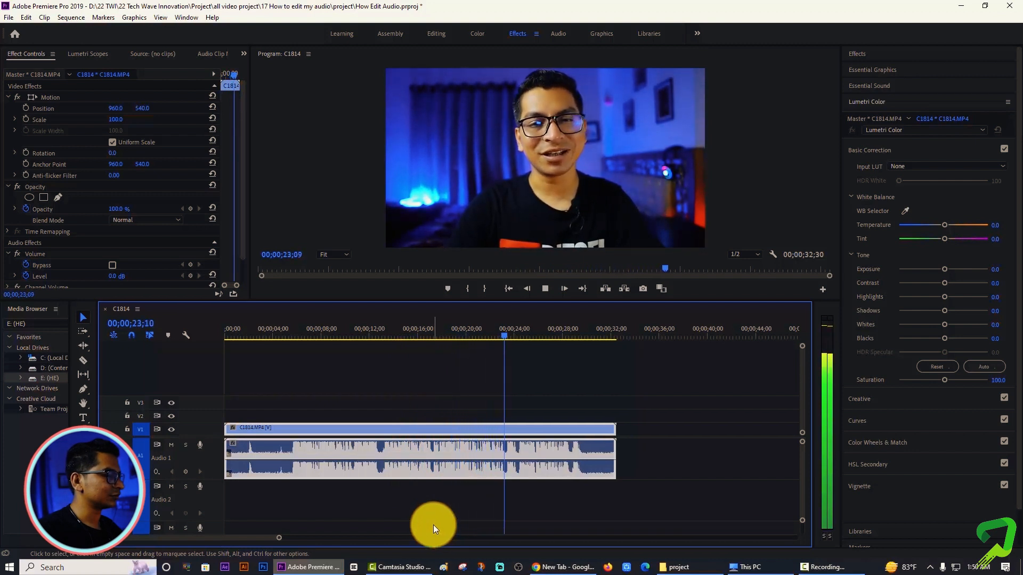
key("space")
Split the C1814 clip at 00;00;05;34, just before the speech starts, and ripple delete the part before the cut
left_click(300, 336)
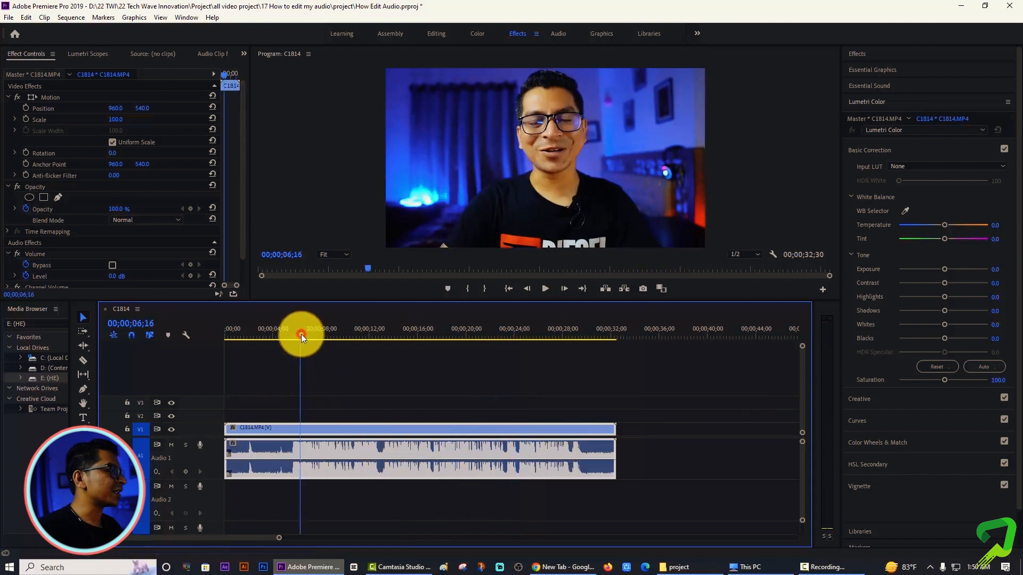
left_click(293, 333)
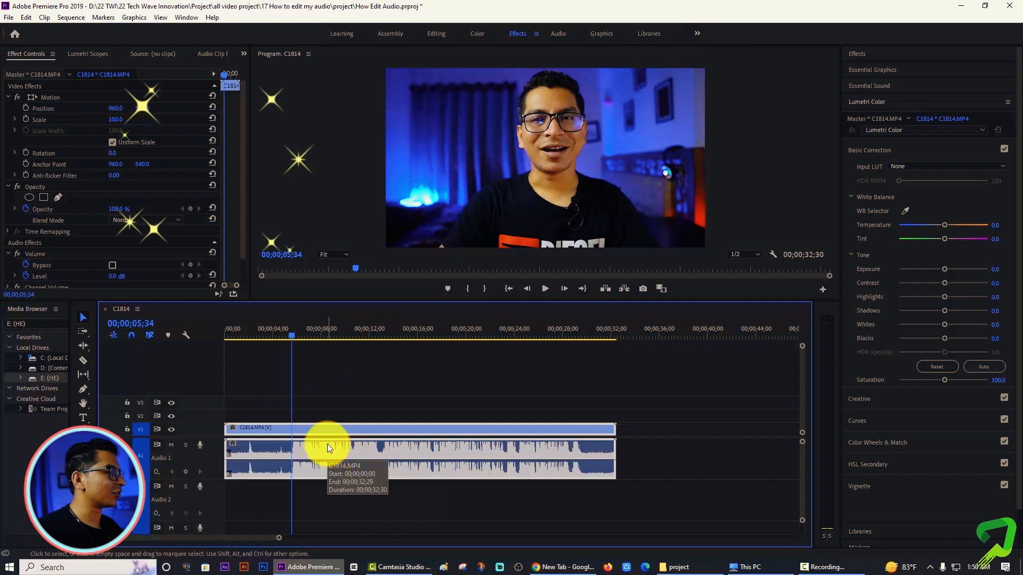
left_click_drag(280, 538, 240, 534)
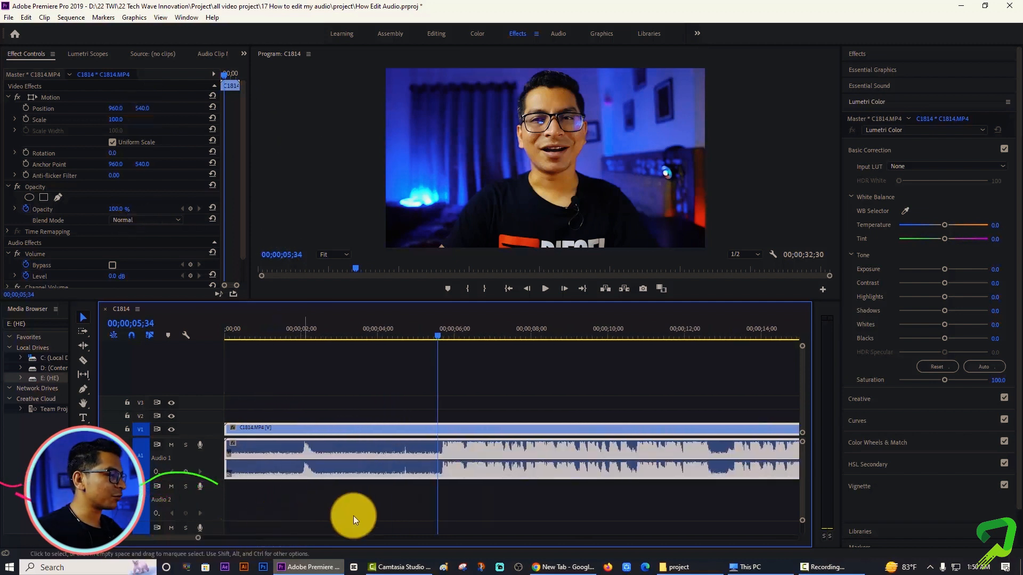
key("c")
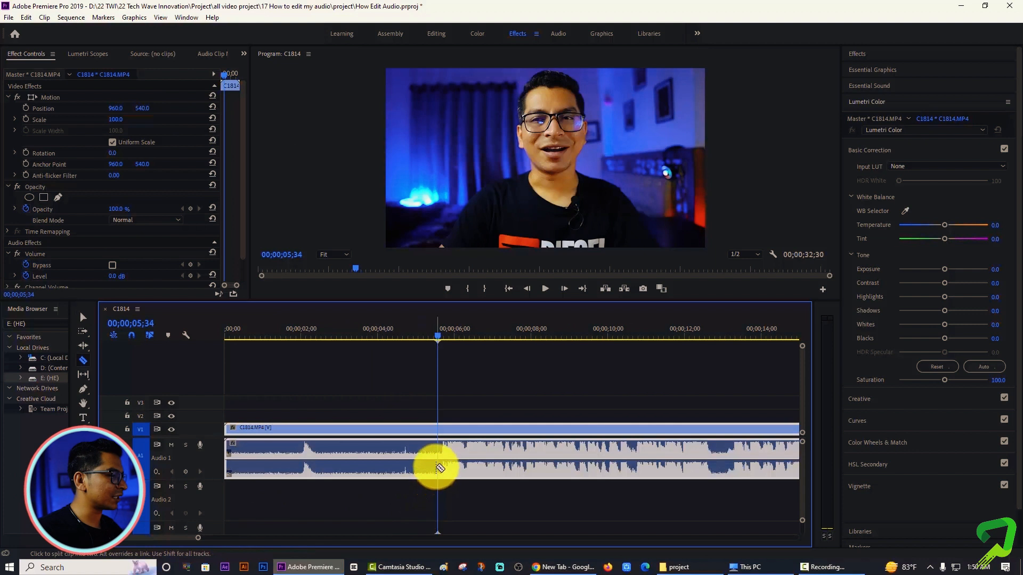
left_click(437, 466)
key("shift+Delete")
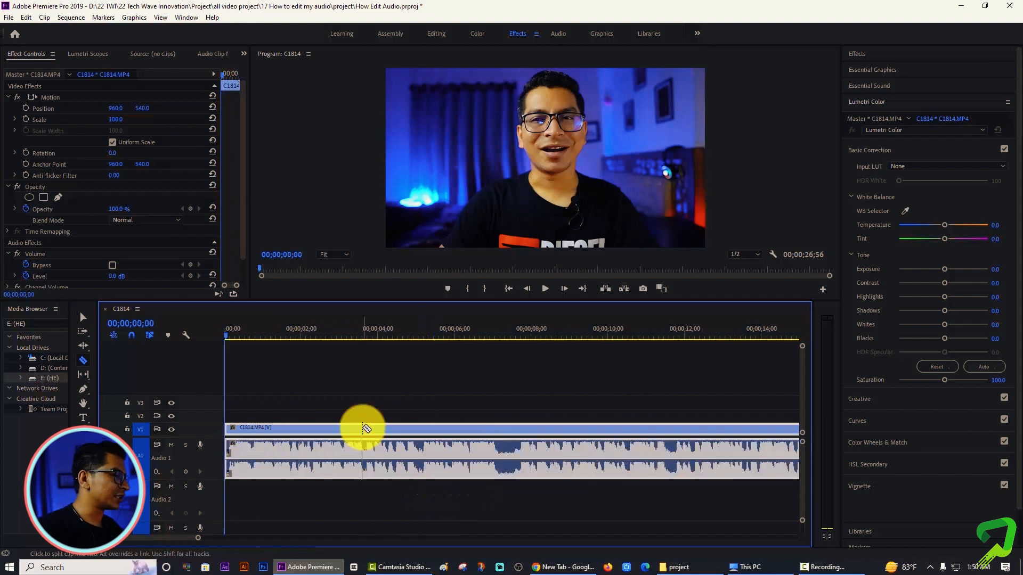
Cut the C1814 clip at 00;00;23;59, where the speech ends, and delete the remaining part
left_click_drag(198, 539, 297, 534)
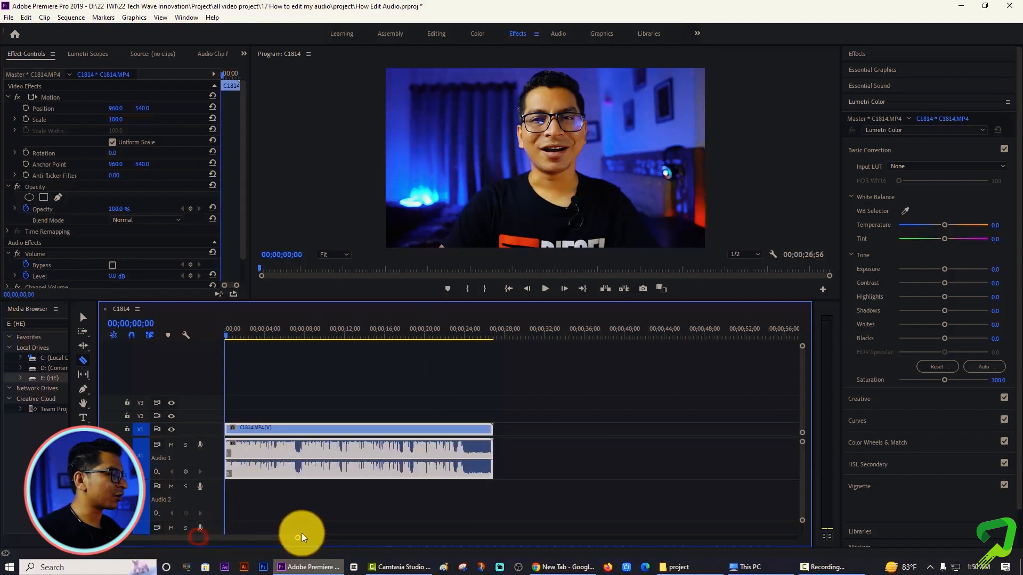
mouse_move(463, 335)
left_mouse_down()
mouse_move(478, 340)
mouse_move(464, 330)
left_mouse_up()
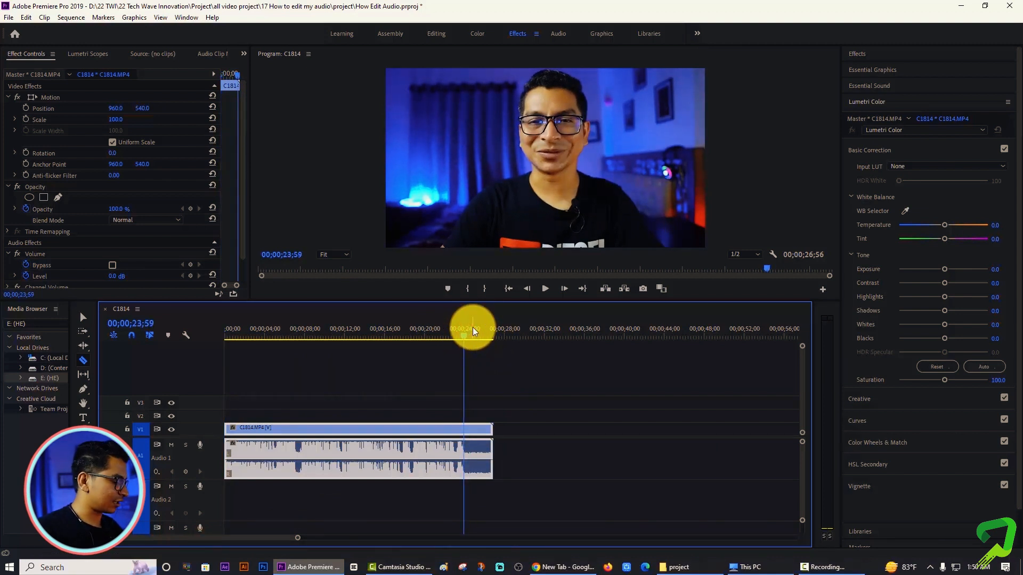
key("v")
left_click(482, 469)
key("Delete")
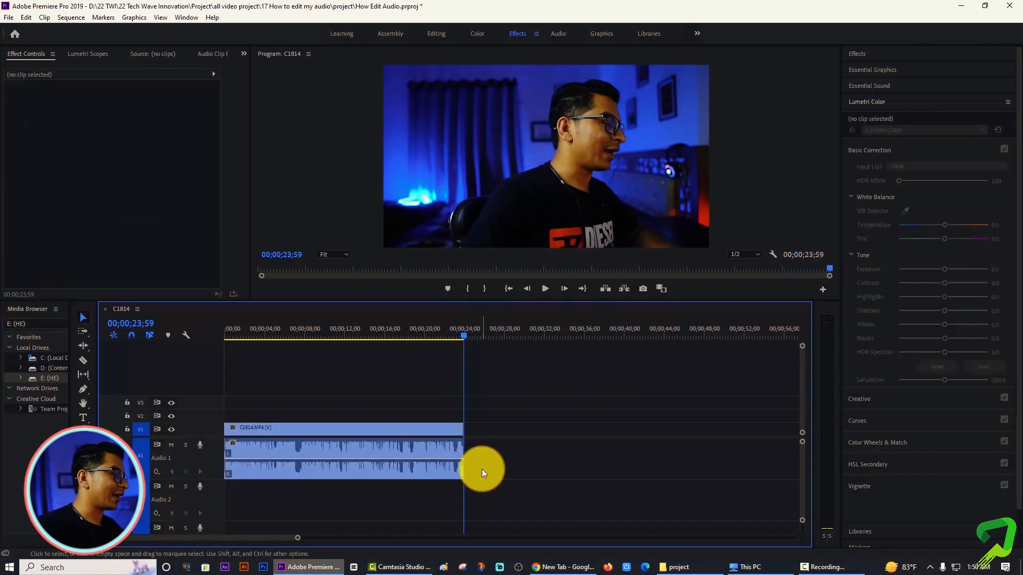
Open the media export settings for the trimmed C1814 sequence and choose MP3 as the format
left_click(245, 333)
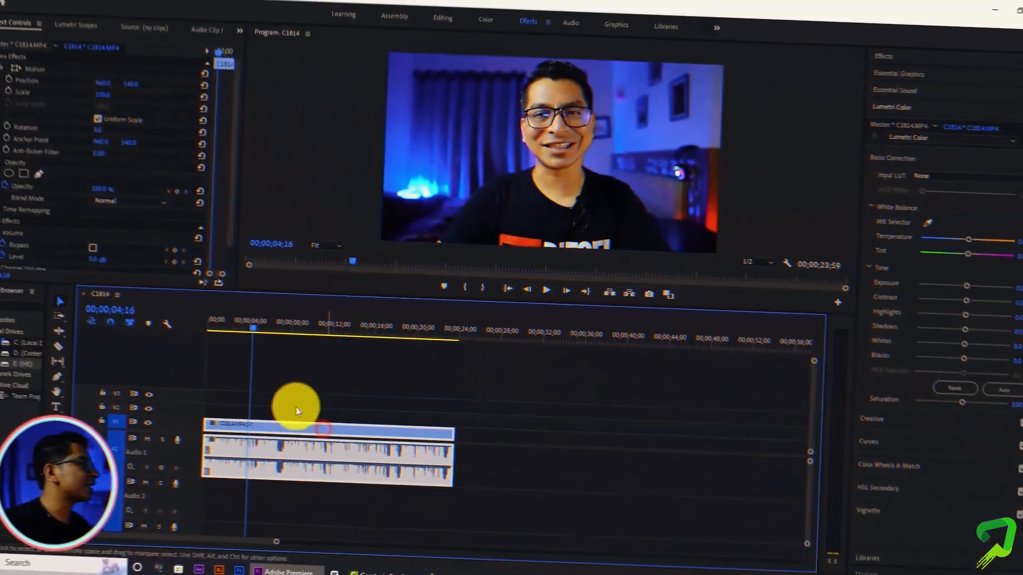
left_click(8, 17)
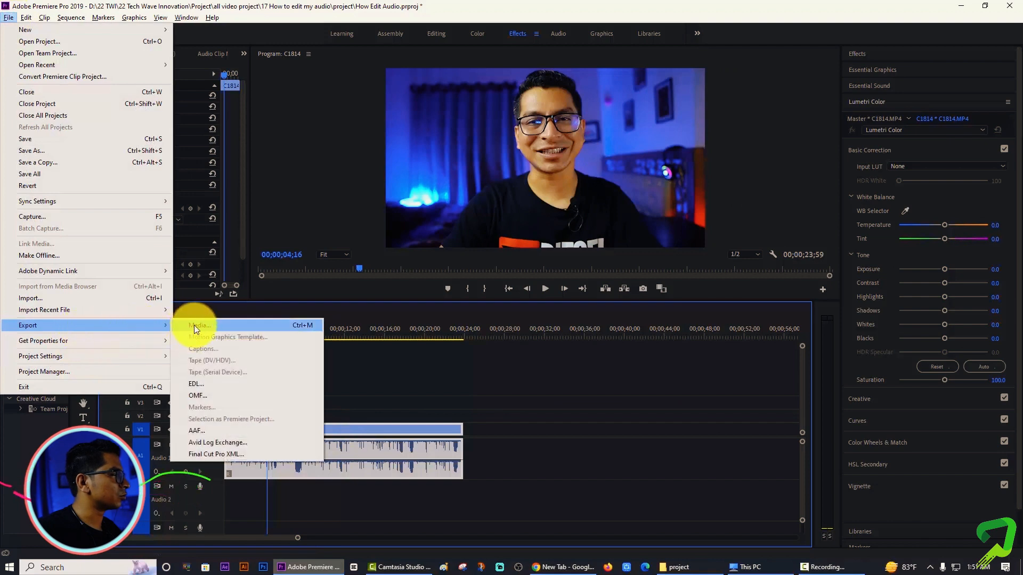
left_click(194, 325)
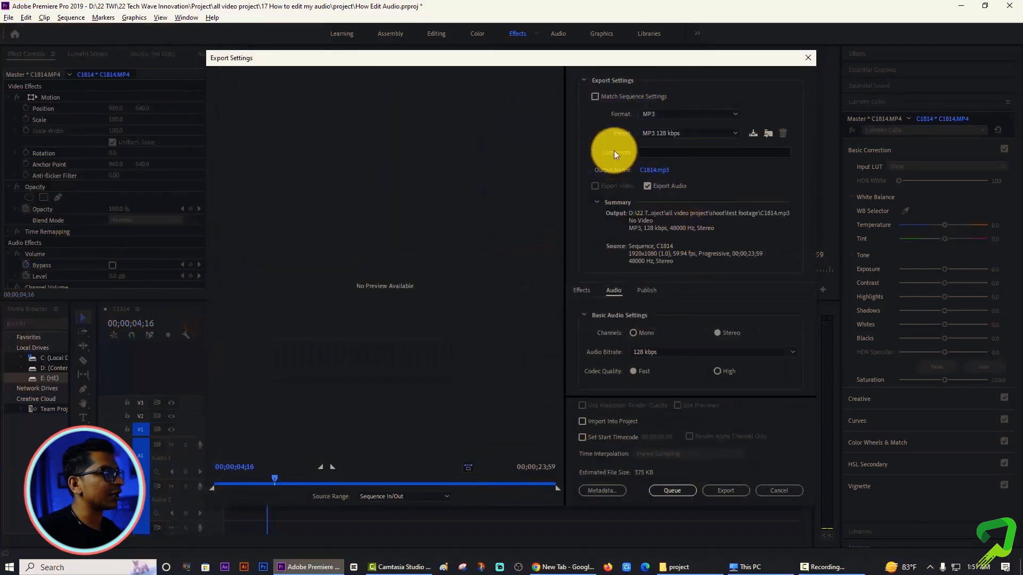
left_click(666, 112)
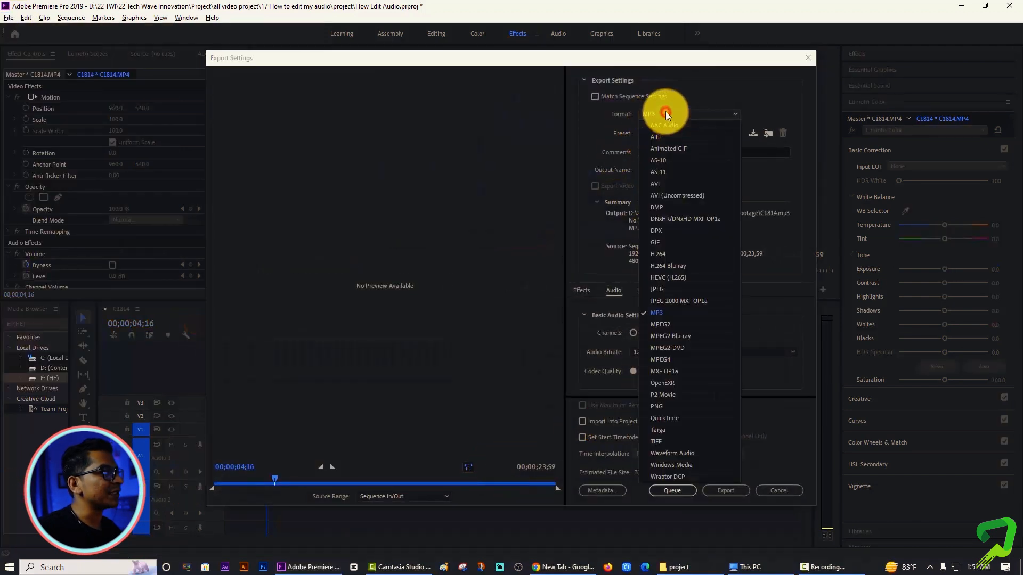
left_click(665, 314)
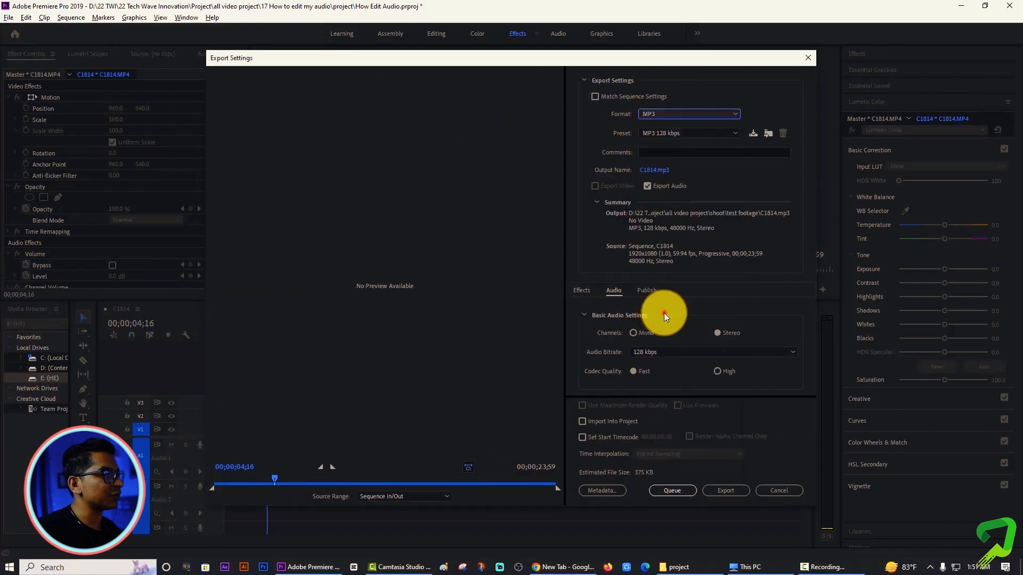
Export the audio as C1814.mp3 into the "17 How to edit my audio\project" folder
left_click(649, 170)
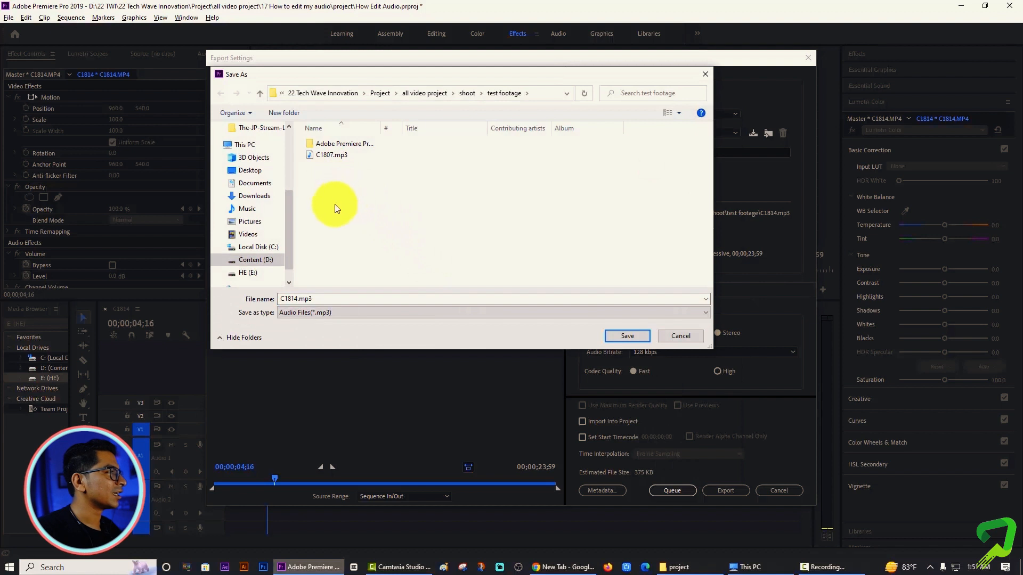
left_click(540, 95)
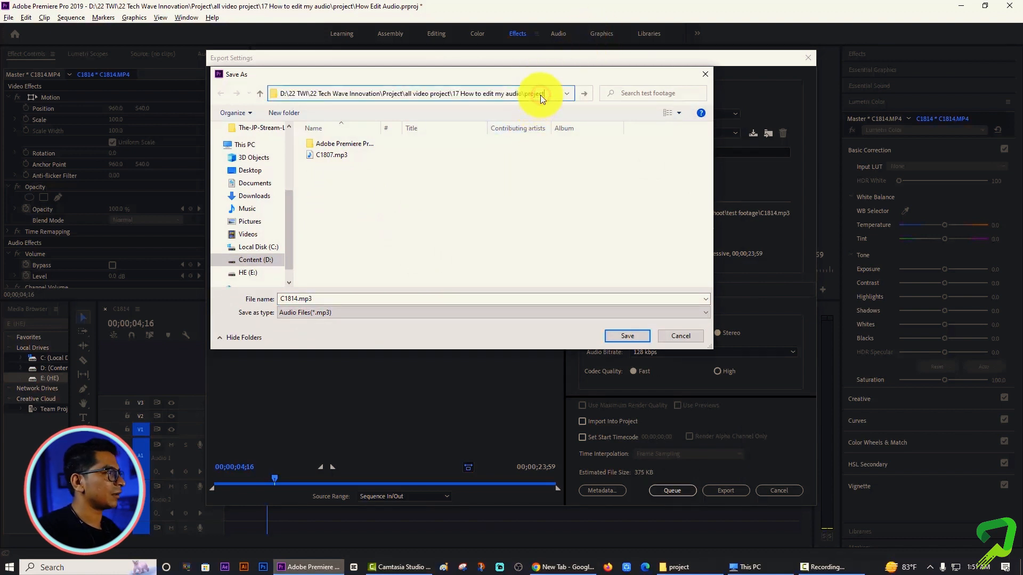
key("Return")
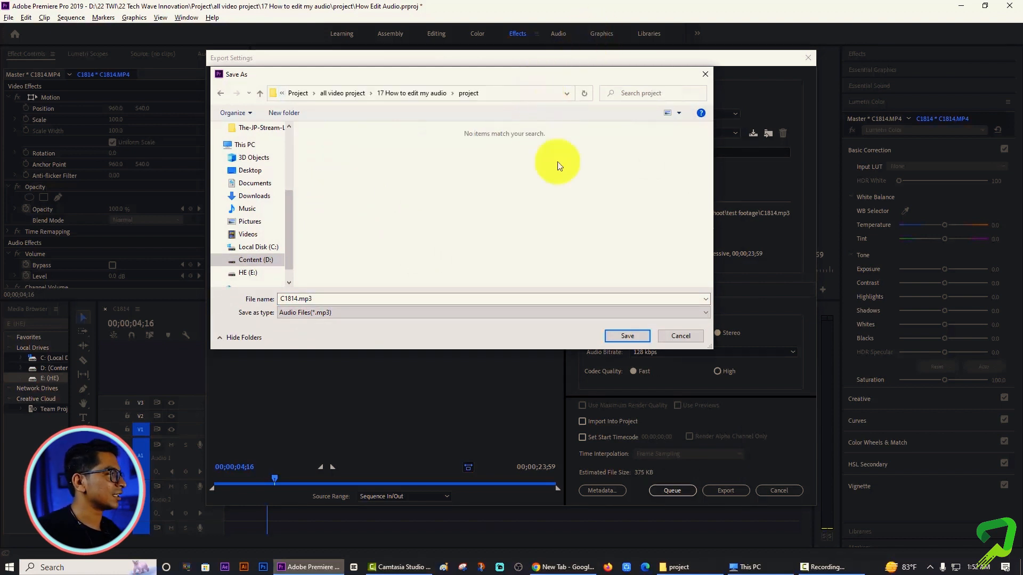
left_click(617, 337)
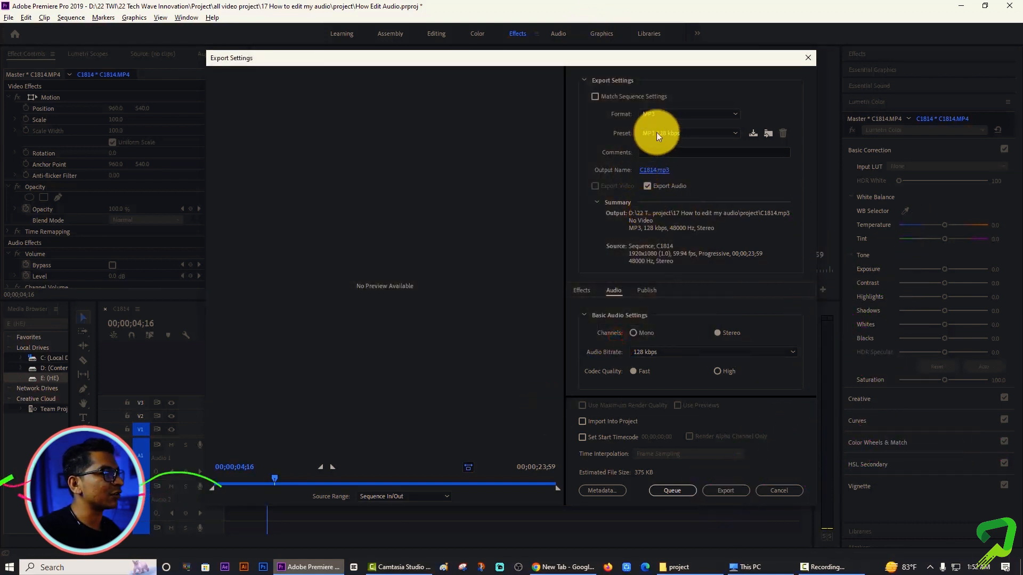
left_click(727, 491)
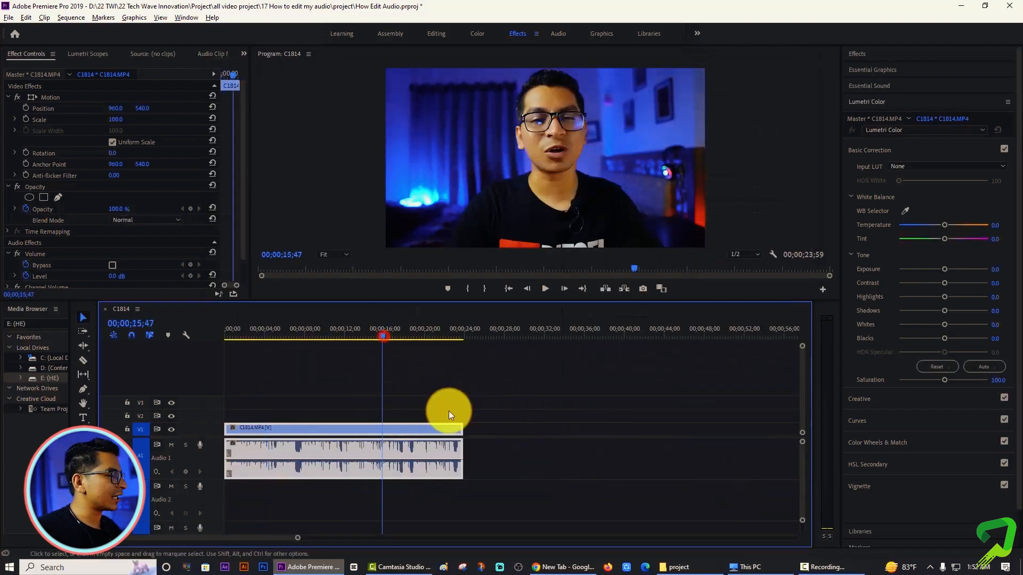
Switch to File Explorer, play the exported C1814.mp3 in the project folder to check it, and close the player
key("alt+Tab")
left_click(410, 338)
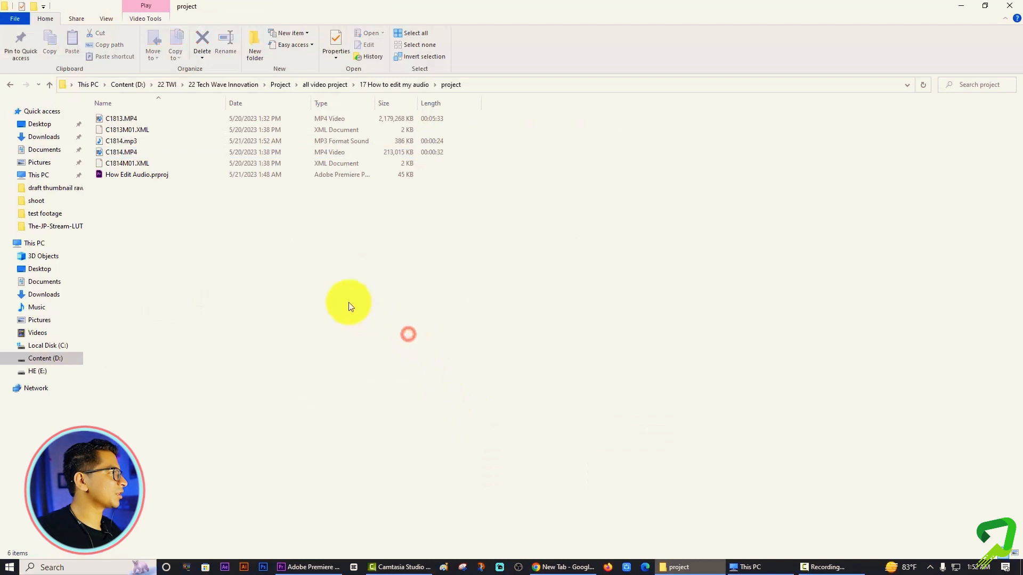
double_click(135, 143)
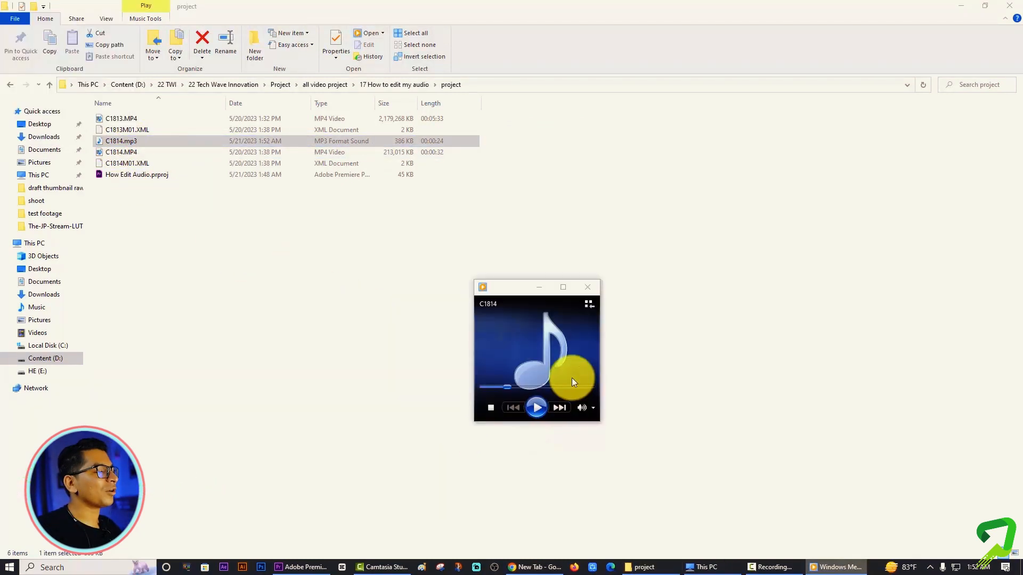
left_click(587, 287)
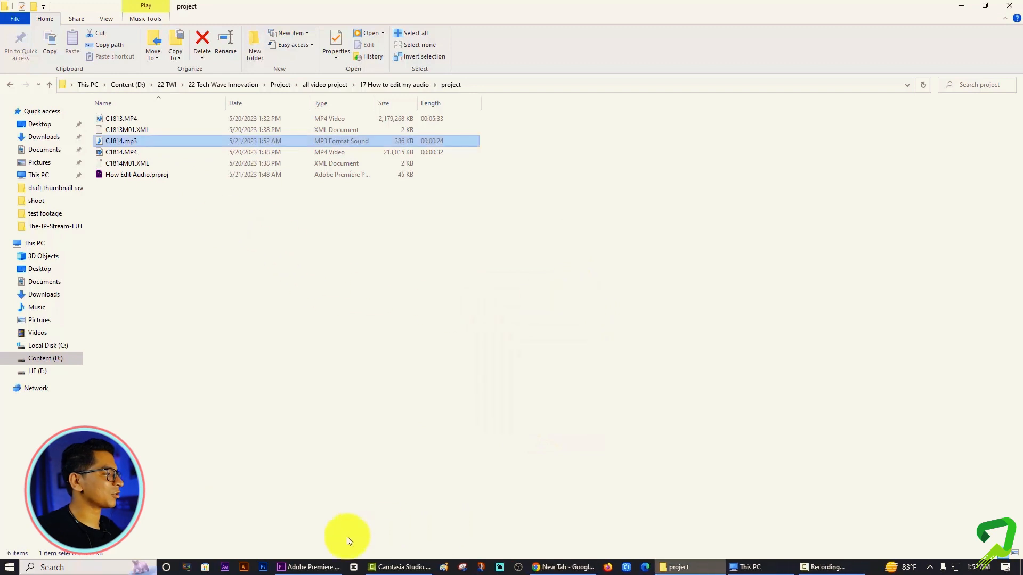
Switch to Chrome and open the Adobe Podcast Enhance Speech page at podcast.adobe.com/enhance
left_click(564, 566)
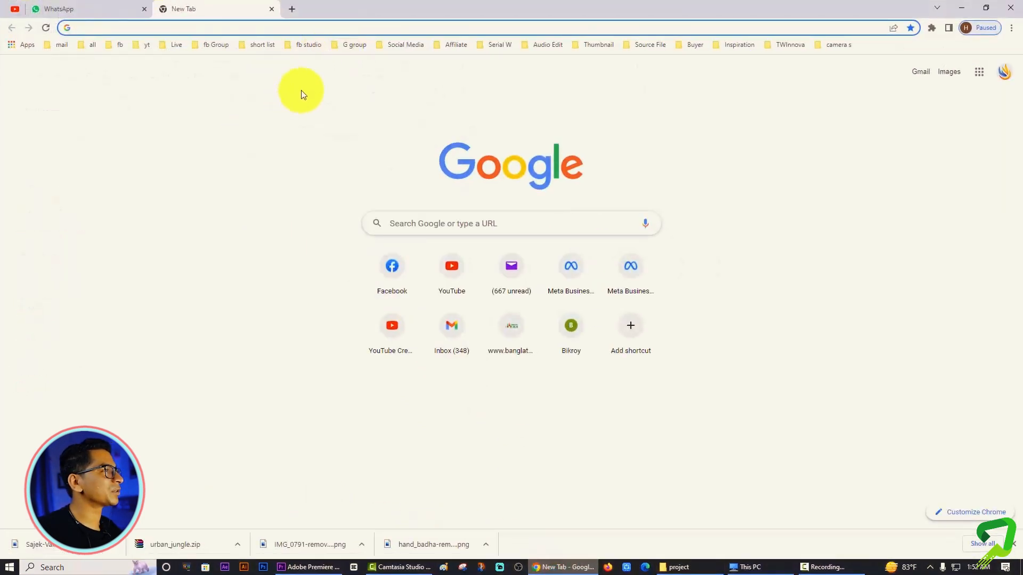
left_click(645, 91)
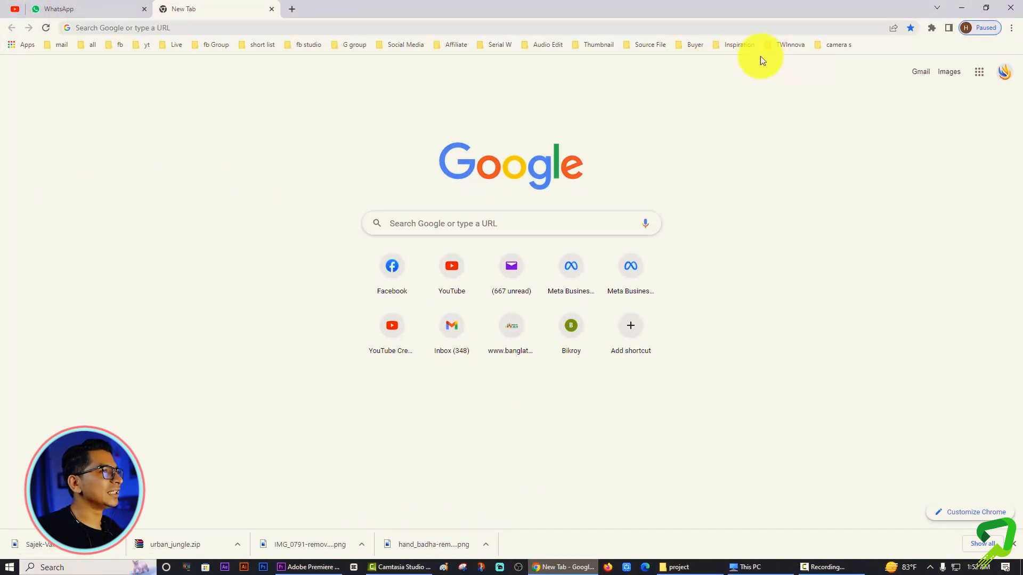
left_click(541, 47)
left_click(531, 63)
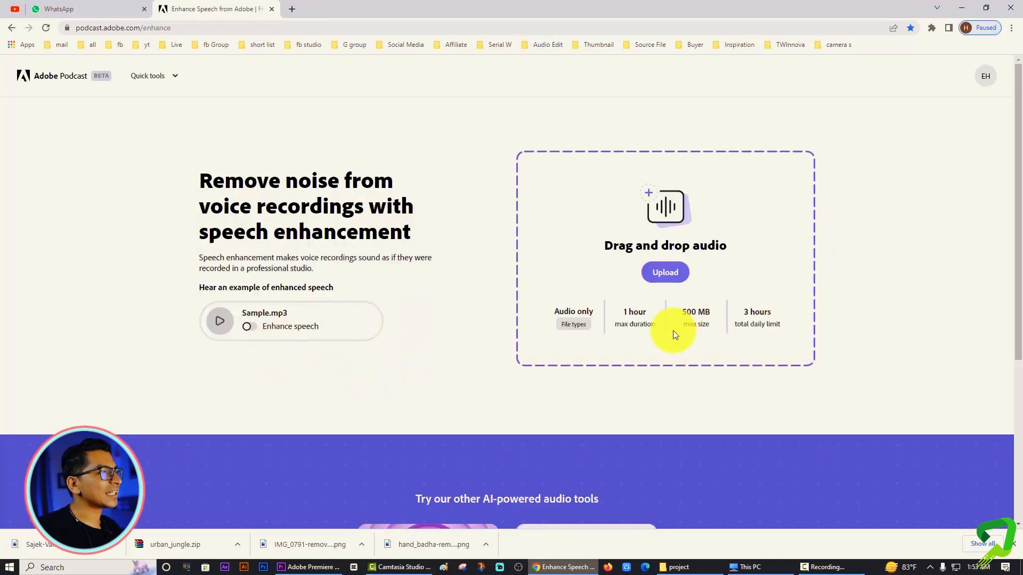
Upload C1814.mp3 from D:\22 TWI\22 Tech Wave Innovation\Project\all video project\17 How to edit my audio\project for speech enhancement
left_click(669, 275)
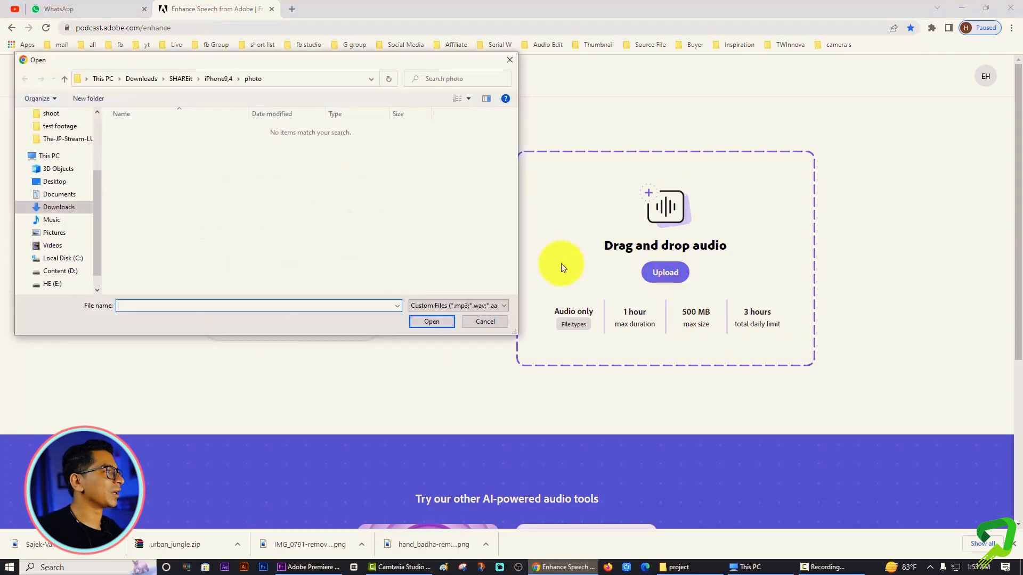
left_click(313, 79)
type("D:\\17 TWS\\2 Tech Wise Innovation\\Project\\all video project\\17 How to edit my audio\\project")
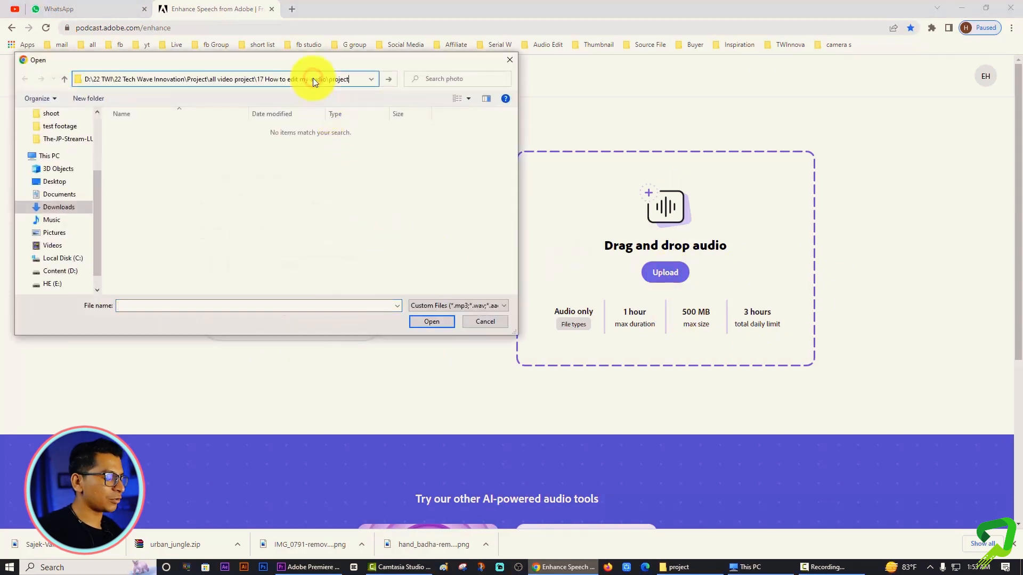
key("Return")
left_click(261, 180)
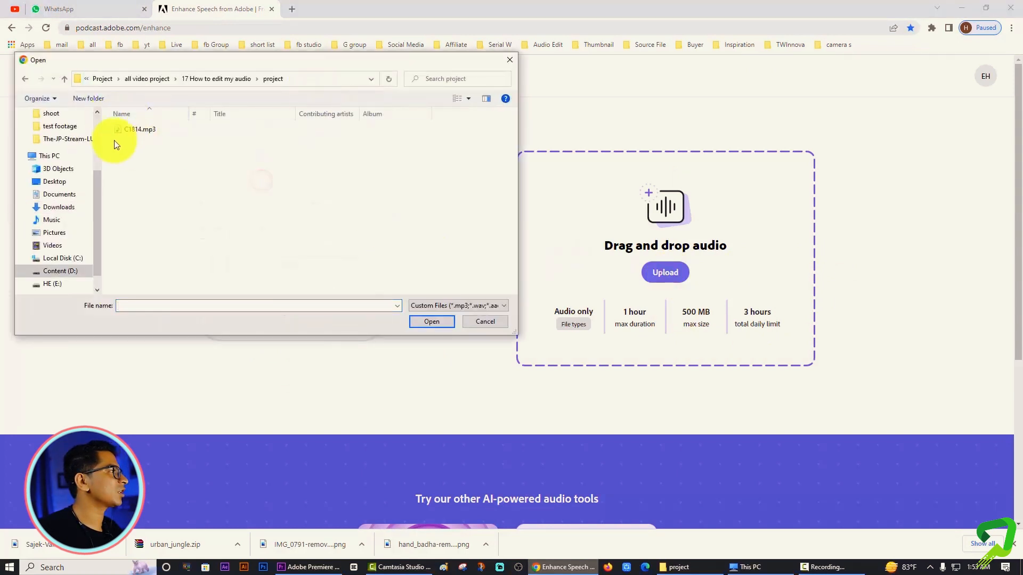
left_click(134, 130)
left_click(422, 323)
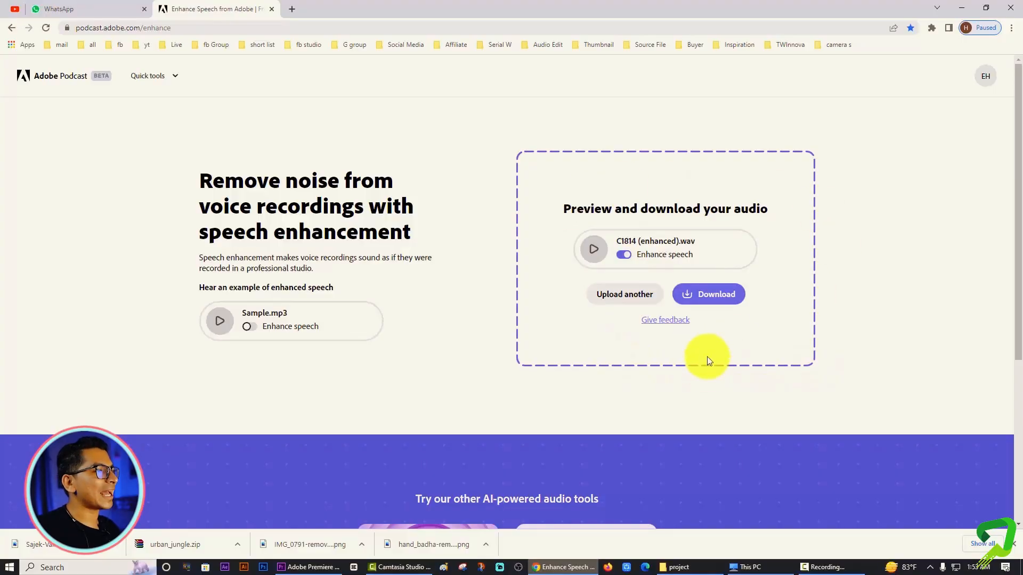
Download the enhanced recording and save it as "C1814 (enhanced).wav" in the Downloads folder
left_click(709, 297)
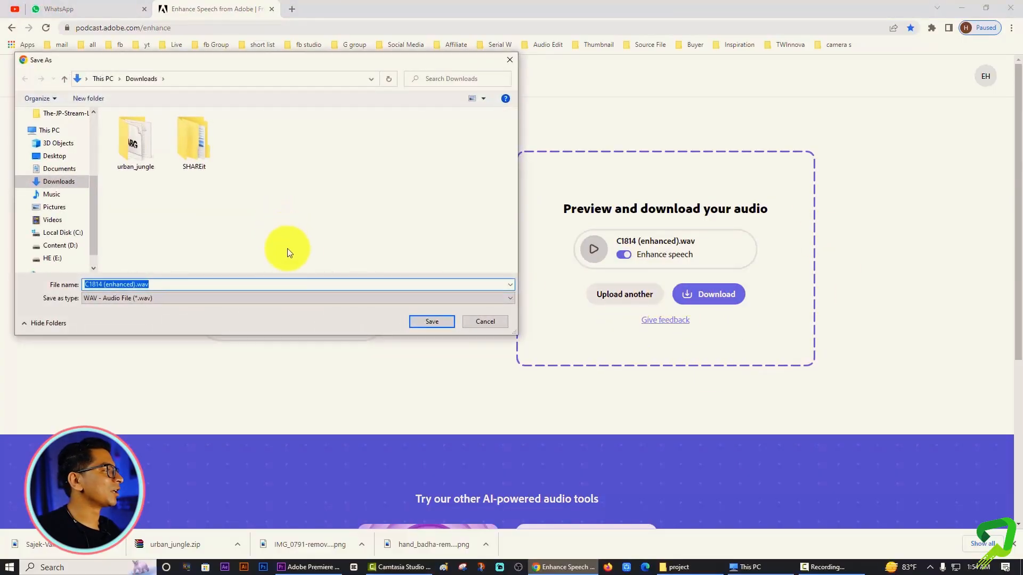
left_click(425, 326)
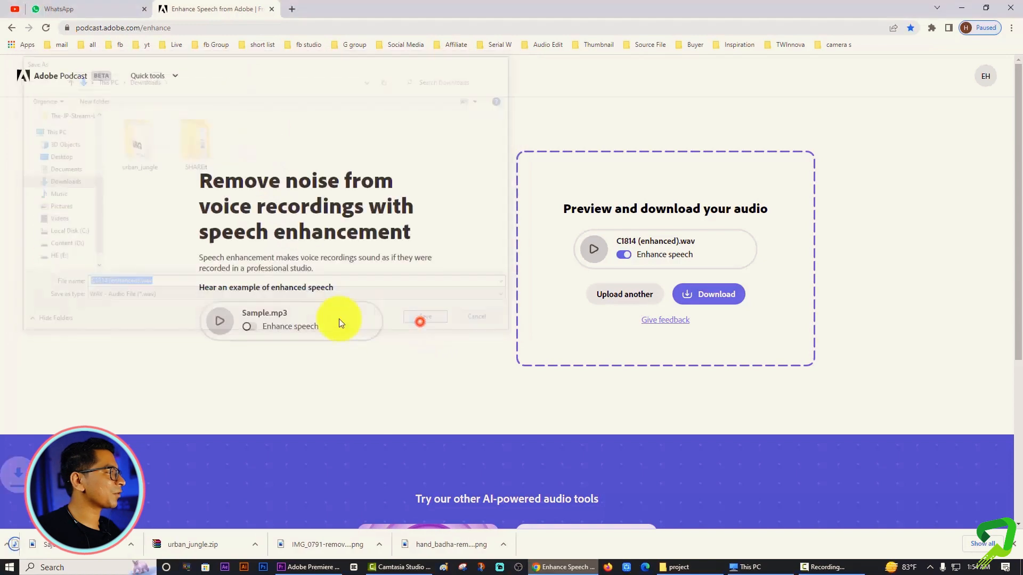
Copy C1814 (enhanced).wav from Downloads into the project folder, and place it on Audio 2 at the start of the C1814 sequence in Premiere Pro
left_click(113, 544)
left_click(152, 508)
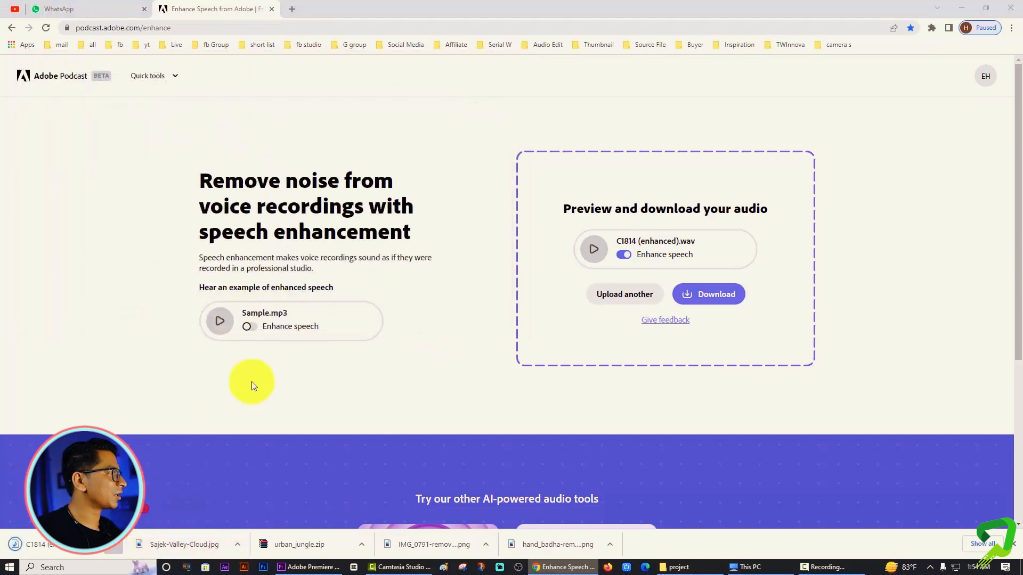
key("alt+Tab")
key("alt+Tab")
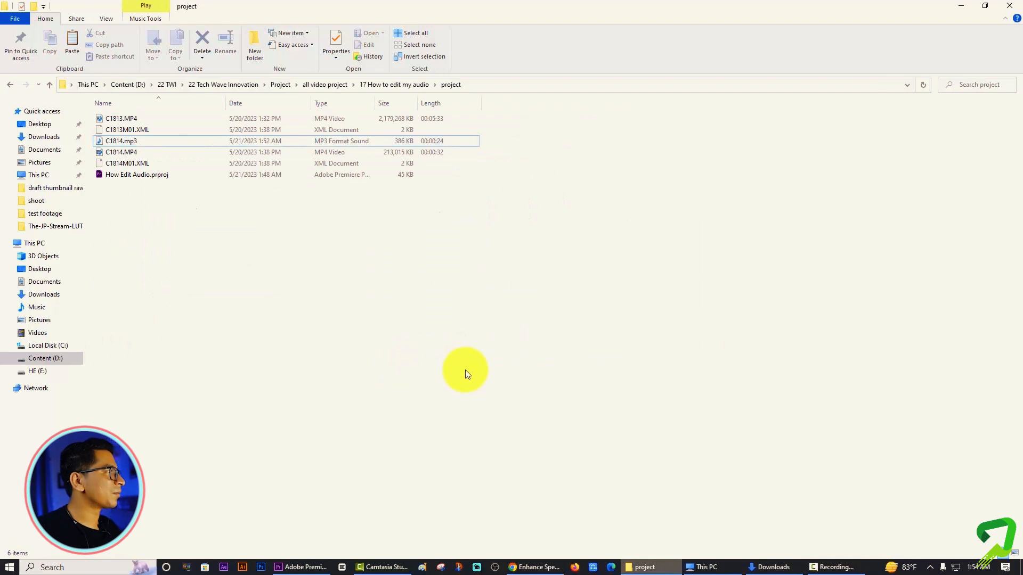
key("ctrl+v")
left_click_drag(120, 145, 384, 487)
Unlink the video and audio of C1814.MP4 in the timeline and delete its original audio from Audio 1
left_click(395, 469)
right_click(395, 469)
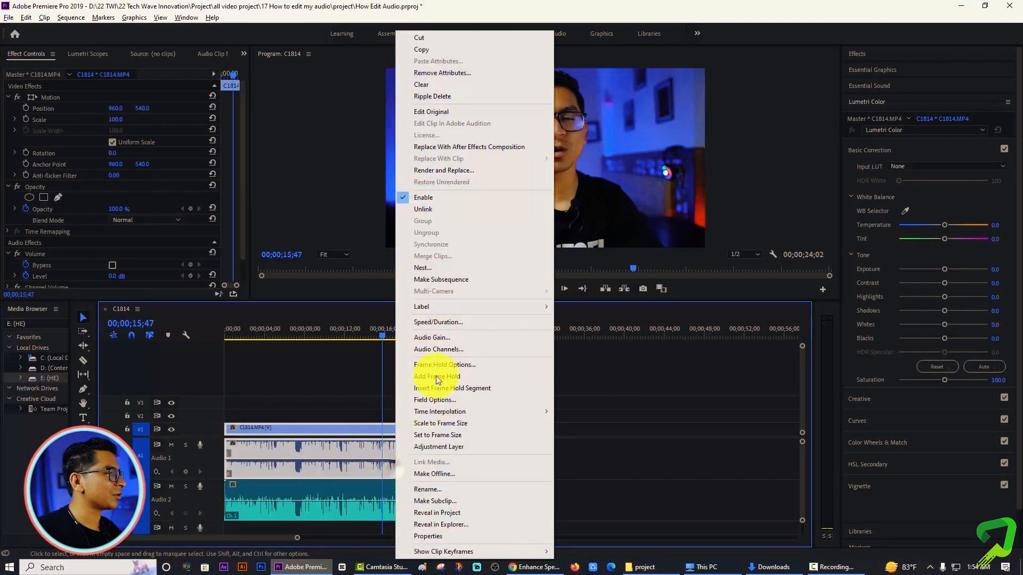
left_click(431, 207)
left_click(427, 446)
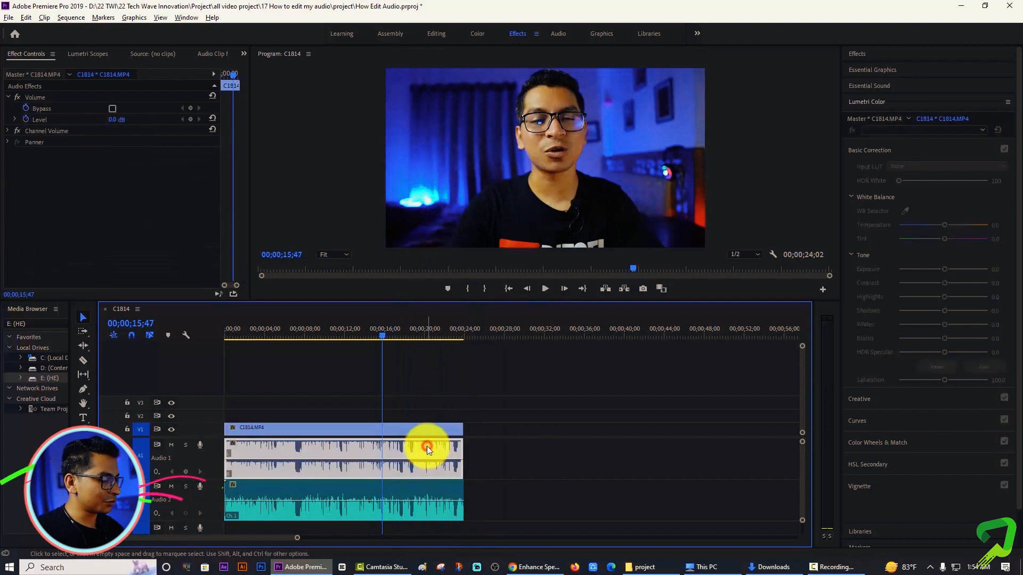
key("Delete")
Move the enhanced audio clip up to Audio 1 under the video and raise its volume level, playing the sequence to check it
left_click_drag(417, 485, 396, 454)
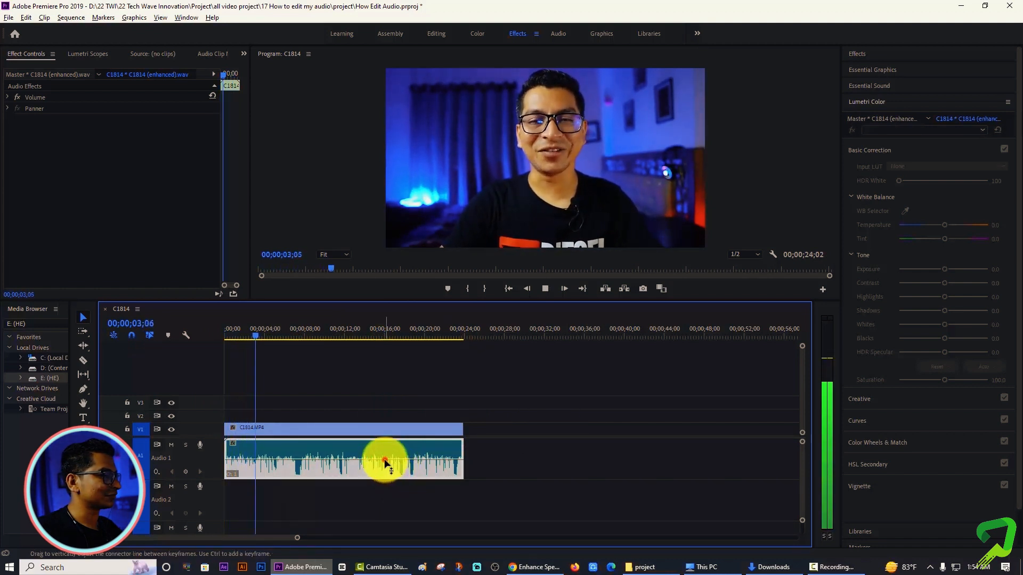
left_click_drag(384, 459, 385, 455)
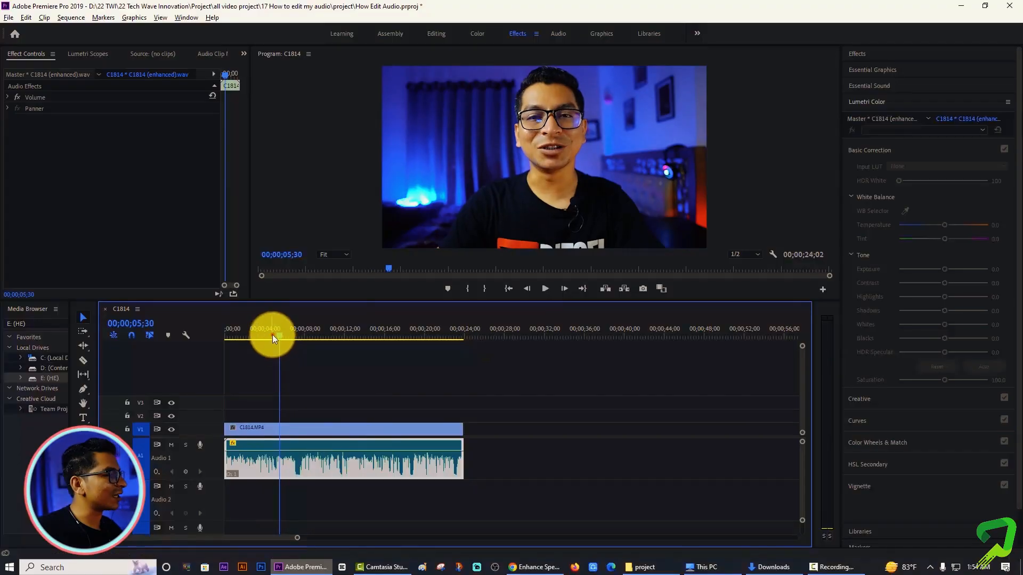
left_click(273, 334)
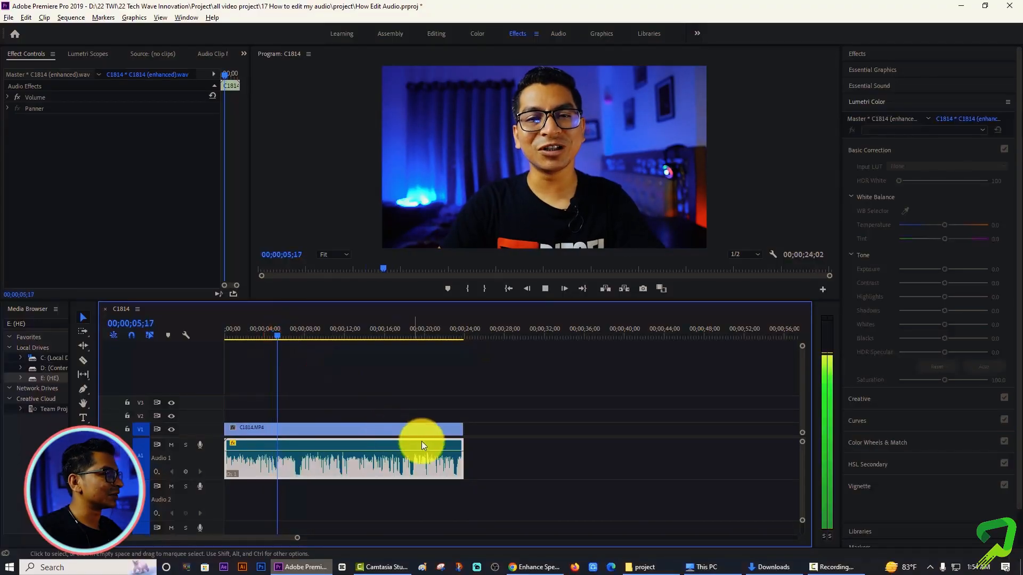